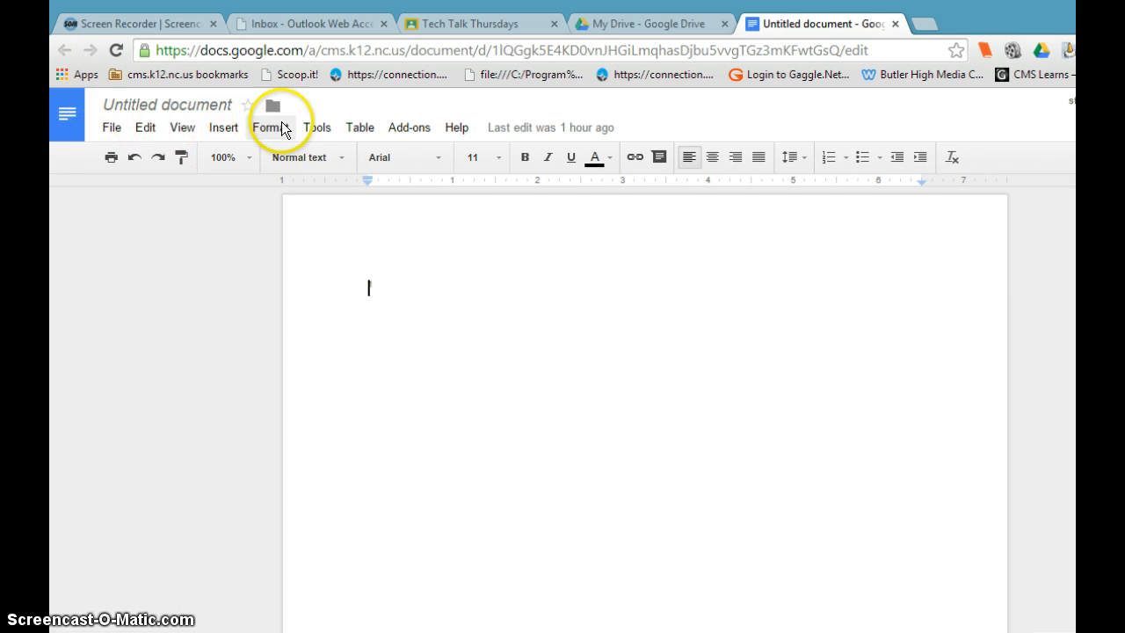
Open the Research tool from the Tools menu beside the blank document
{"action": "left_click", "coordinate": [313, 130]}
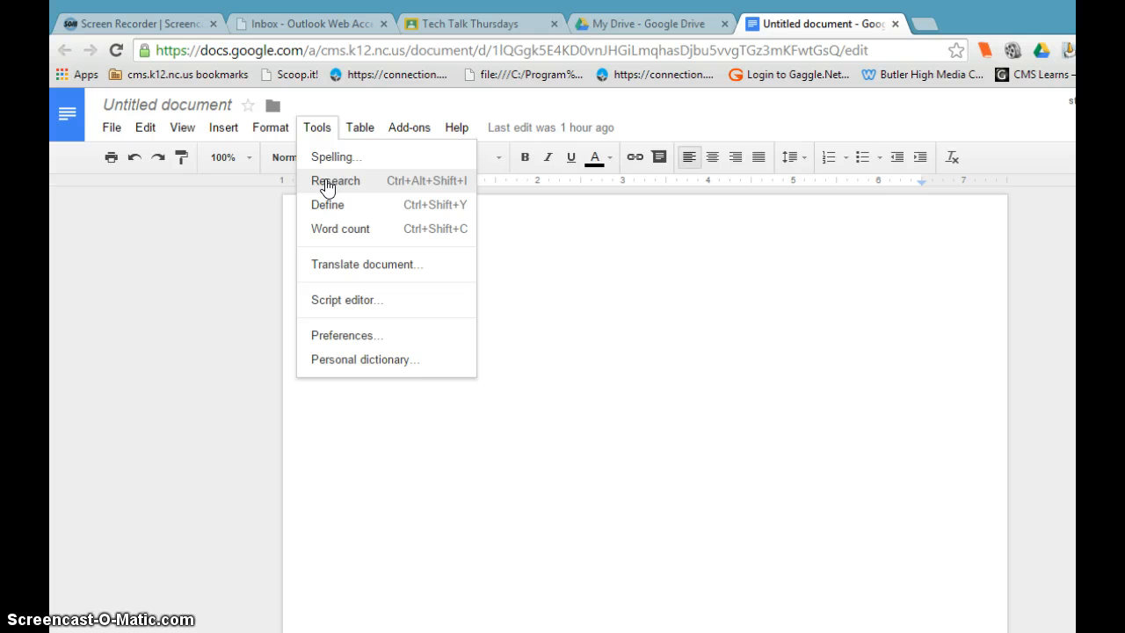
{"action": "left_click", "coordinate": [332, 183]}
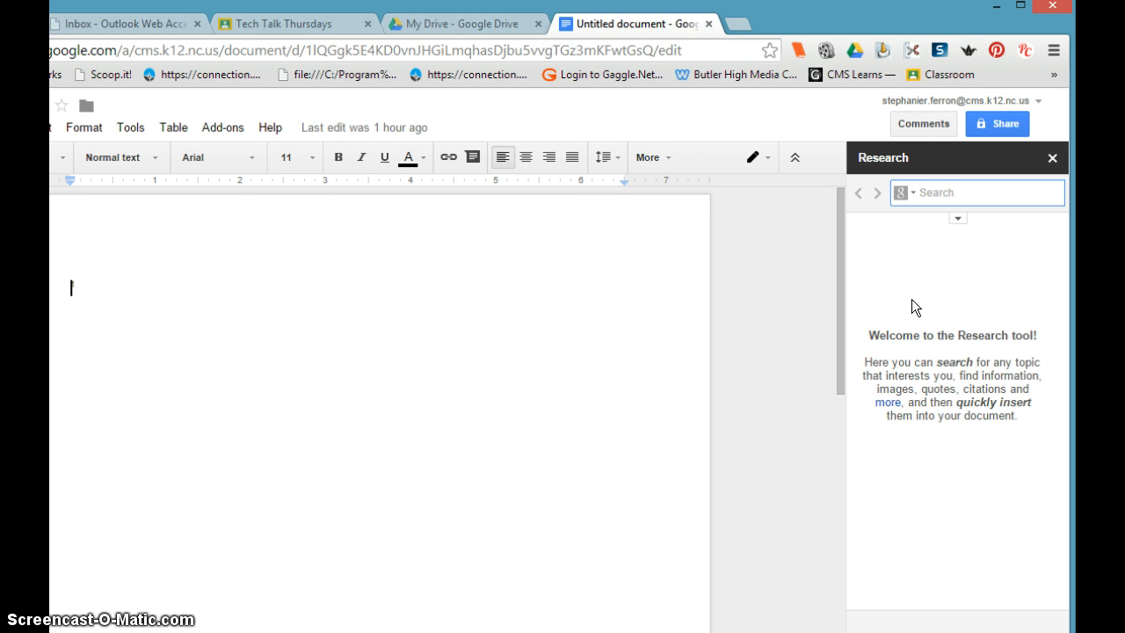
{"action": "type", "text": "distracted "}
{"action": "type", "text": "driving"}
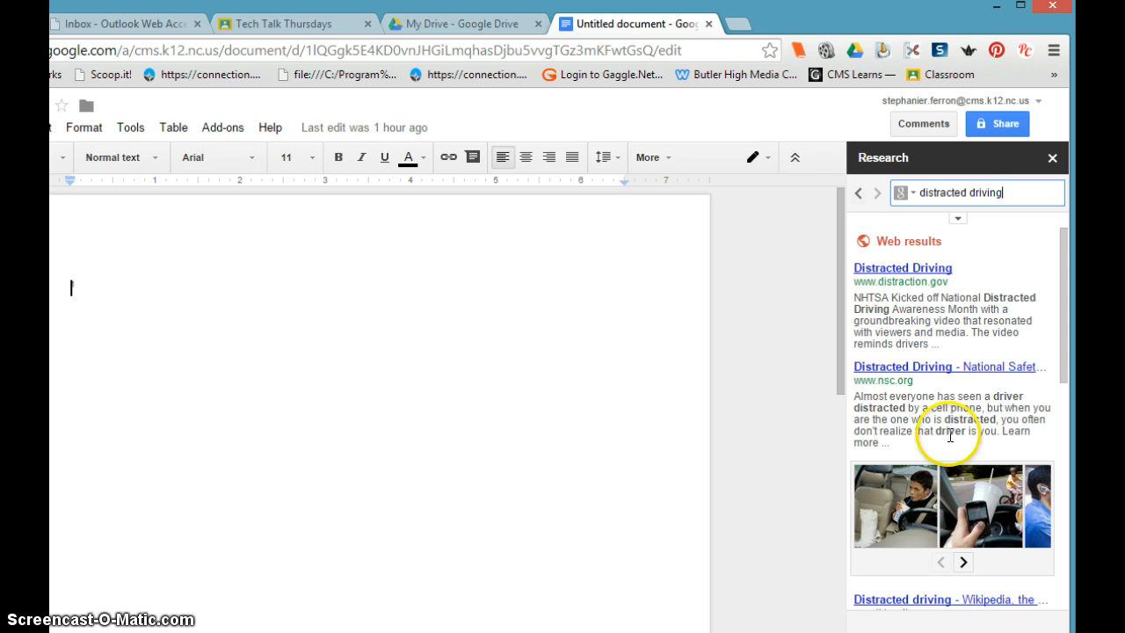
{"action": "mouse_move", "coordinate": [900, 299]}
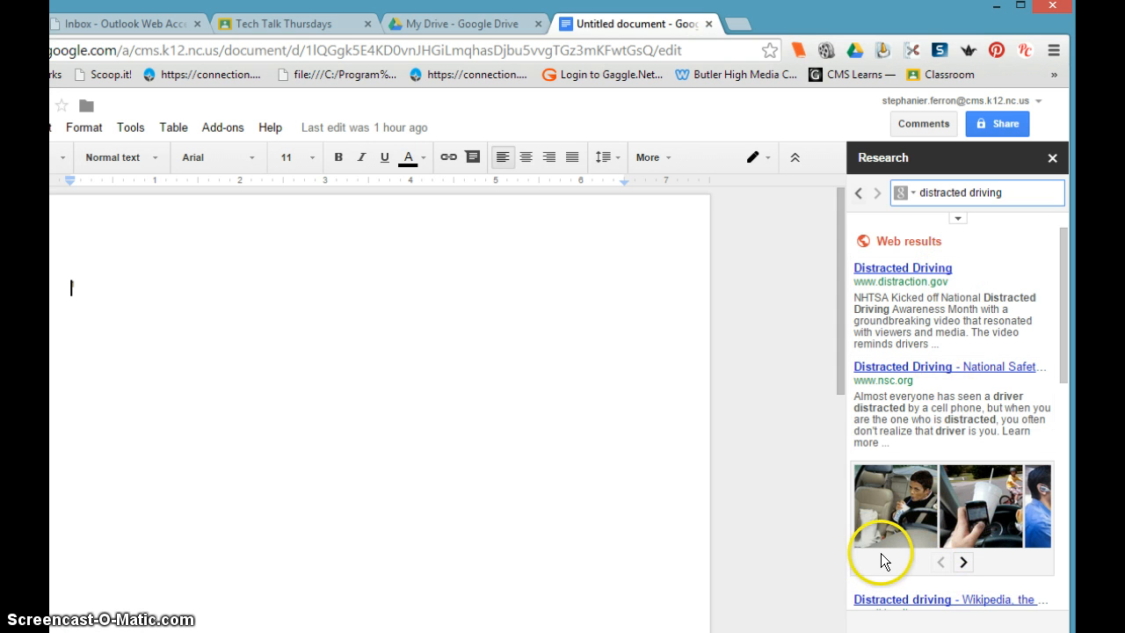
{"action": "mouse_move", "coordinate": [945, 304]}
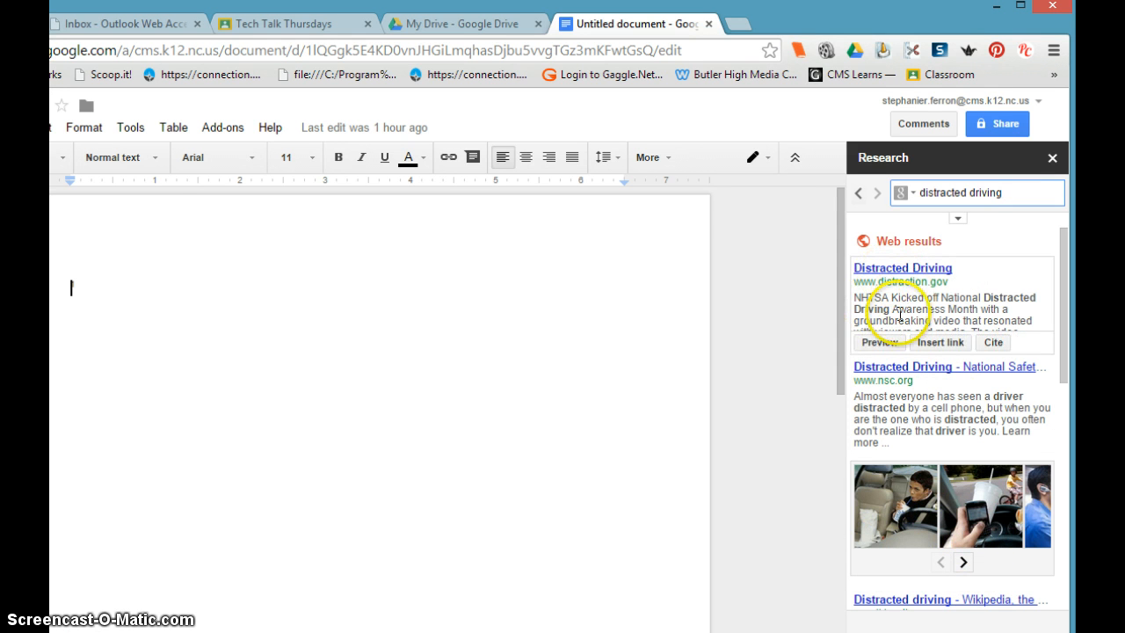
Preview the distraction.gov result and cite it as an MLA footnote in the document
{"action": "left_click", "coordinate": [880, 342]}
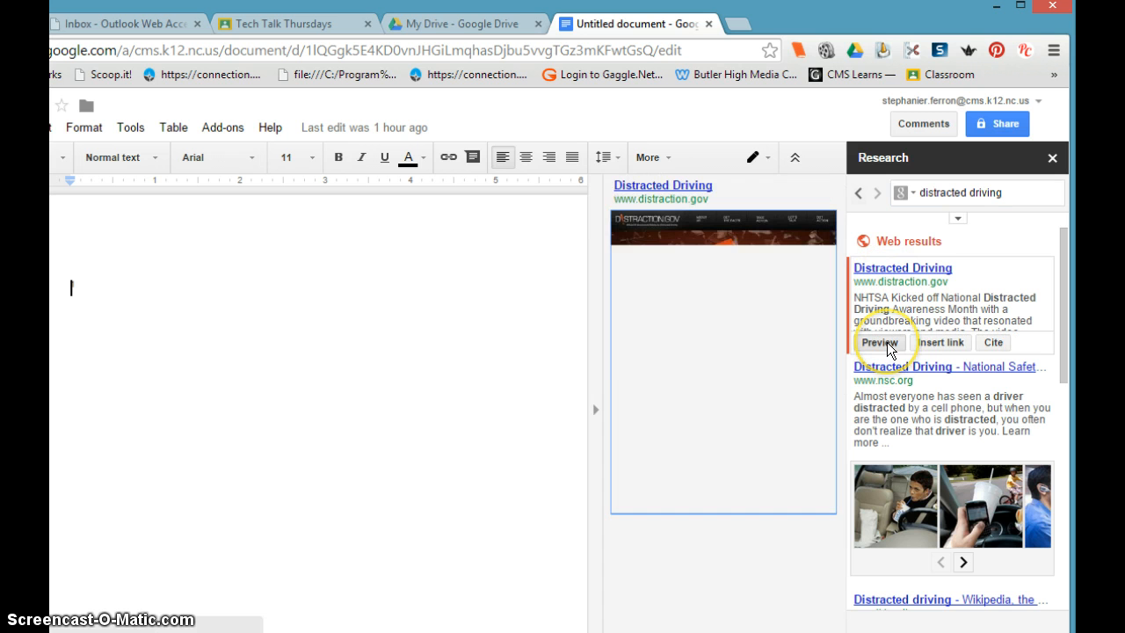
{"action": "left_click", "coordinate": [774, 341]}
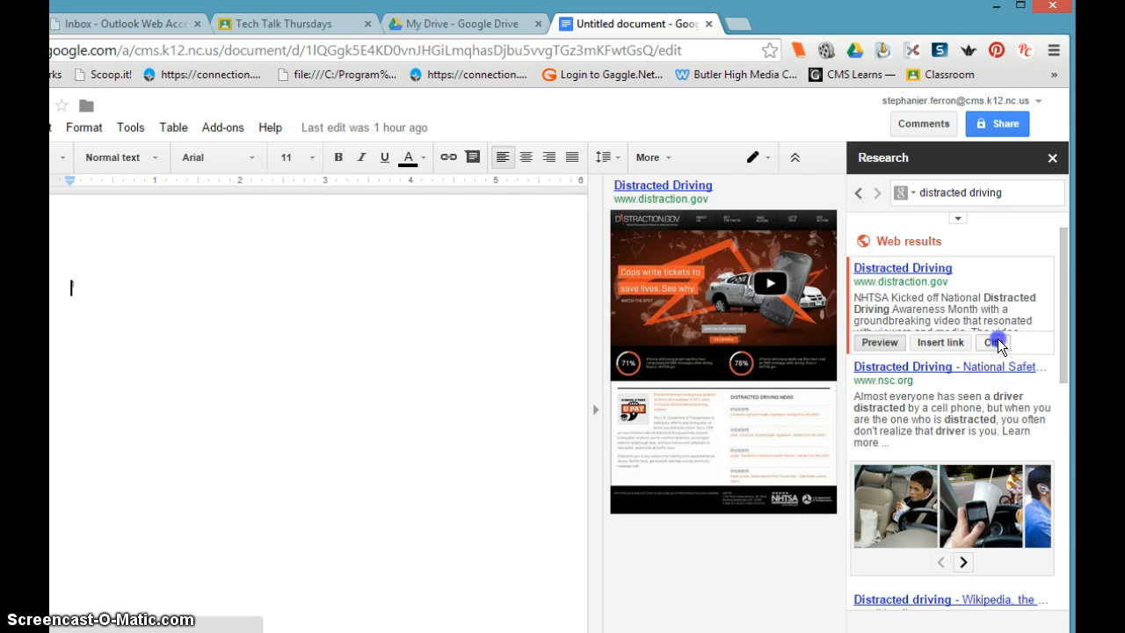
{"action": "left_click", "coordinate": [997, 343]}
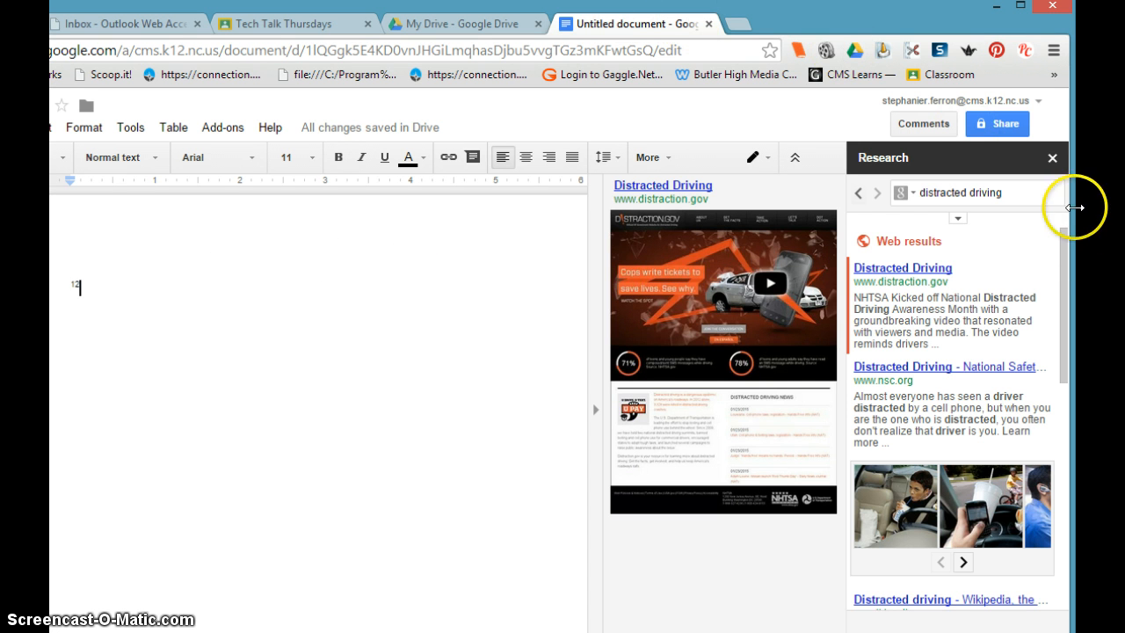
Close the preview, select footnote 1, and open the full distracted driving web results
{"action": "left_click", "coordinate": [598, 410]}
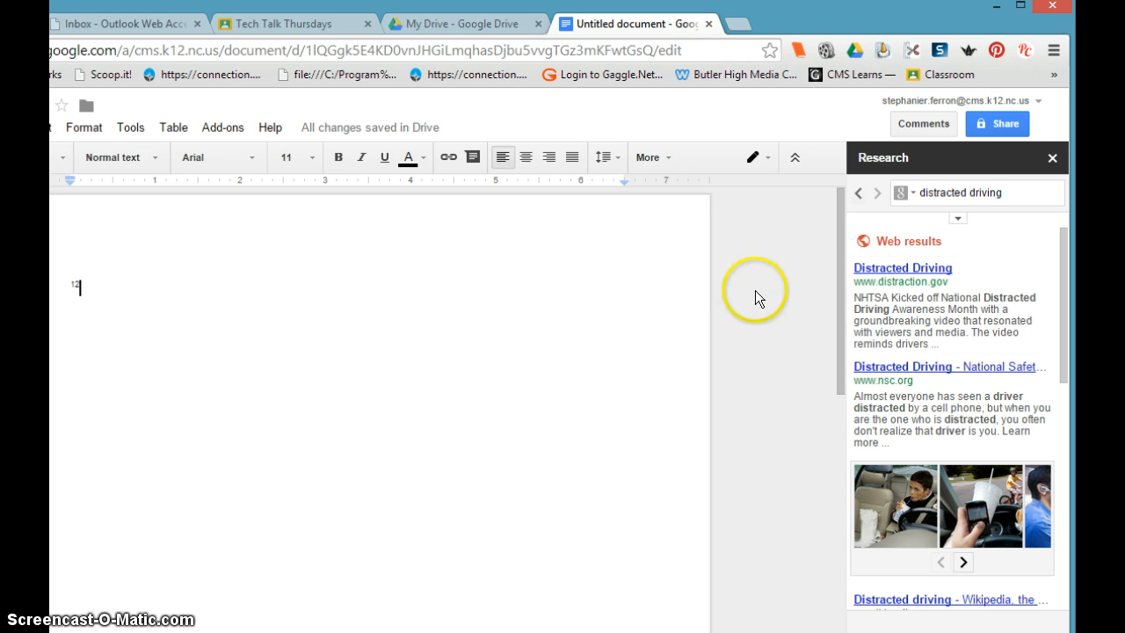
{"action": "left_click_drag", "start_coordinate": [844, 293], "coordinate": [842, 545]}
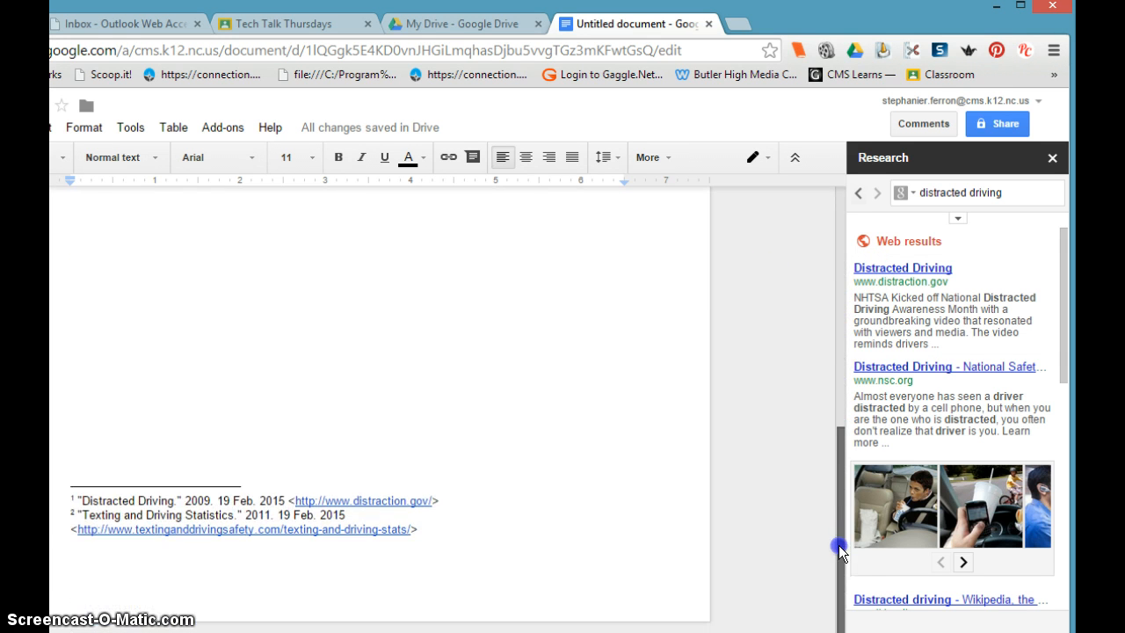
{"action": "mouse_move", "coordinate": [54, 524]}
{"action": "left_mouse_down"}
{"action": "mouse_move", "coordinate": [81, 510]}
{"action": "mouse_move", "coordinate": [70, 498]}
{"action": "mouse_move", "coordinate": [445, 504]}
{"action": "left_mouse_up"}
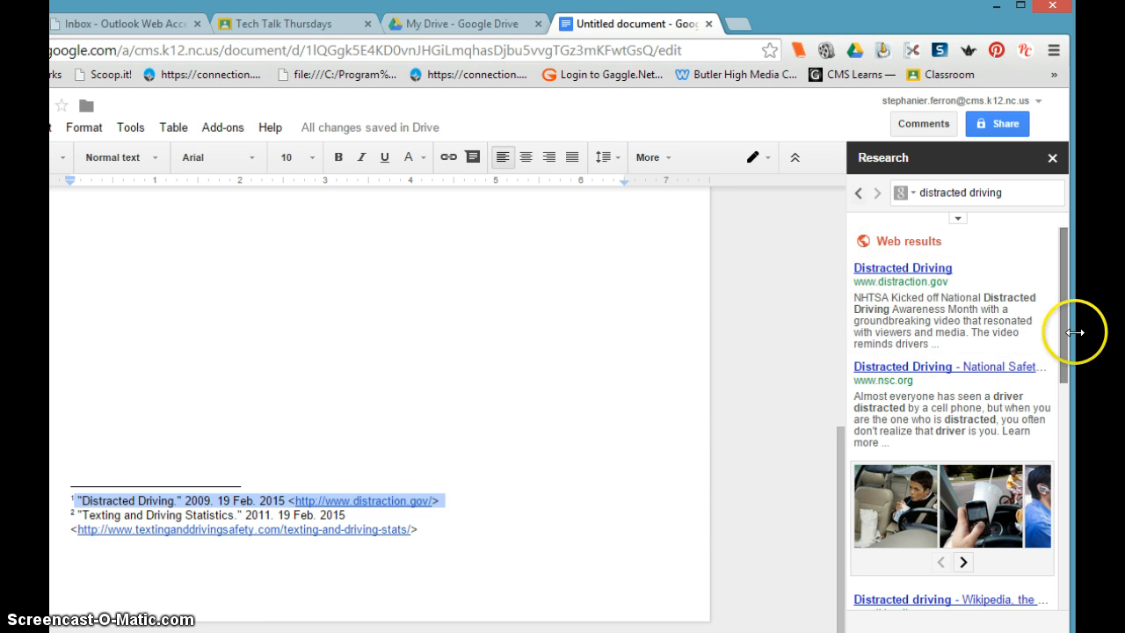
{"action": "left_click_drag", "start_coordinate": [1065, 339], "coordinate": [1078, 594]}
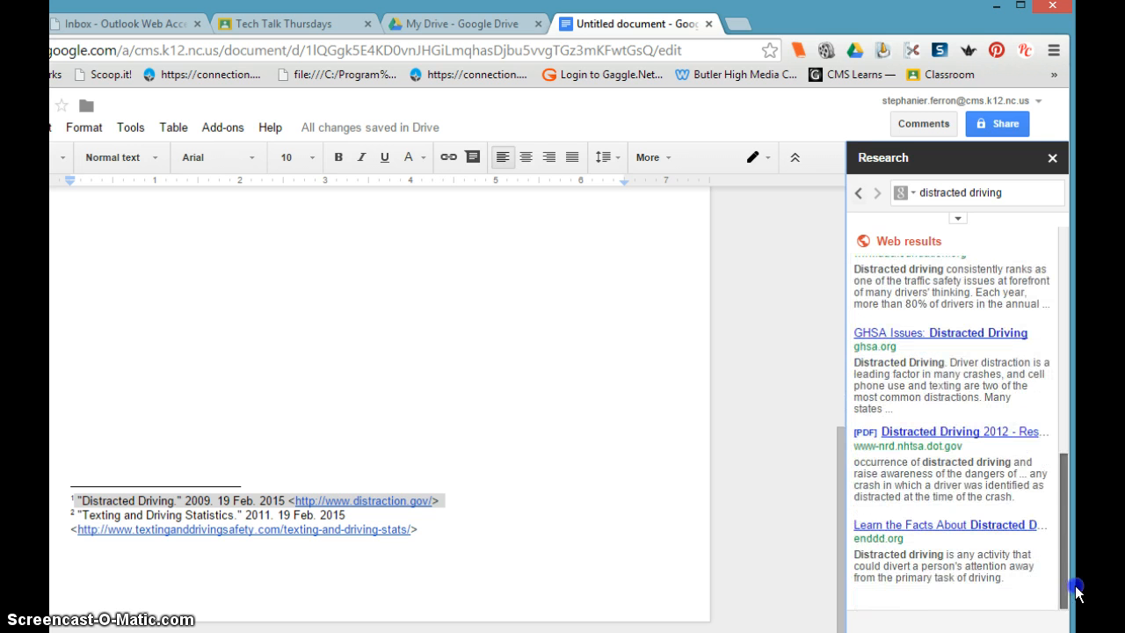
{"action": "left_click", "coordinate": [921, 249]}
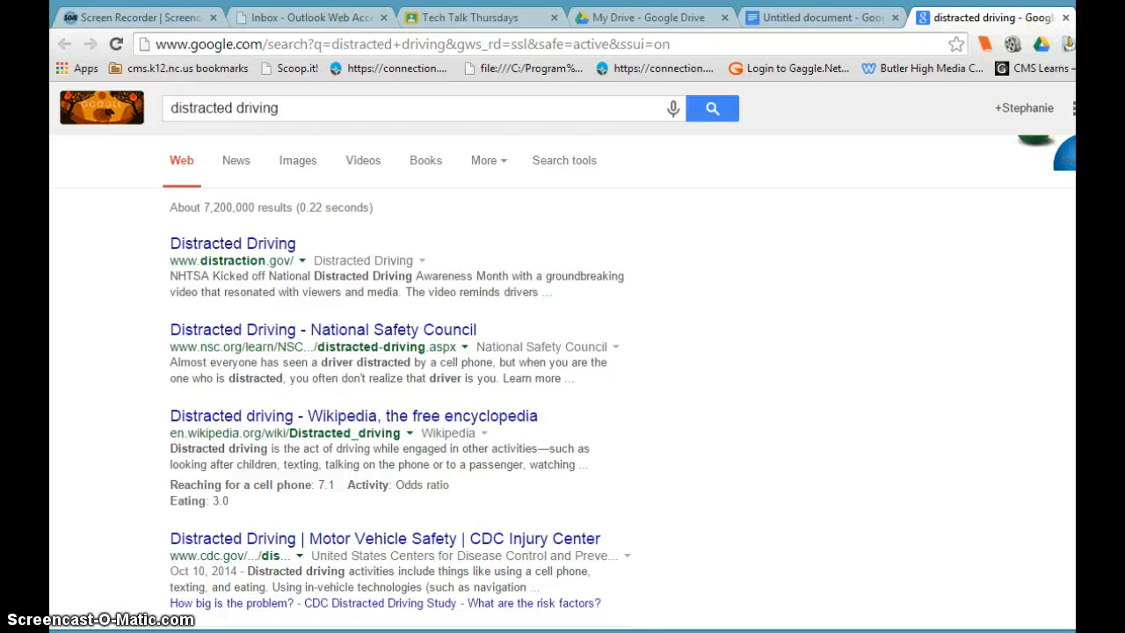
Drag the search results tab into its own window beside the Docs document
{"action": "left_click_drag", "start_coordinate": [979, 20], "coordinate": [967, 13]}
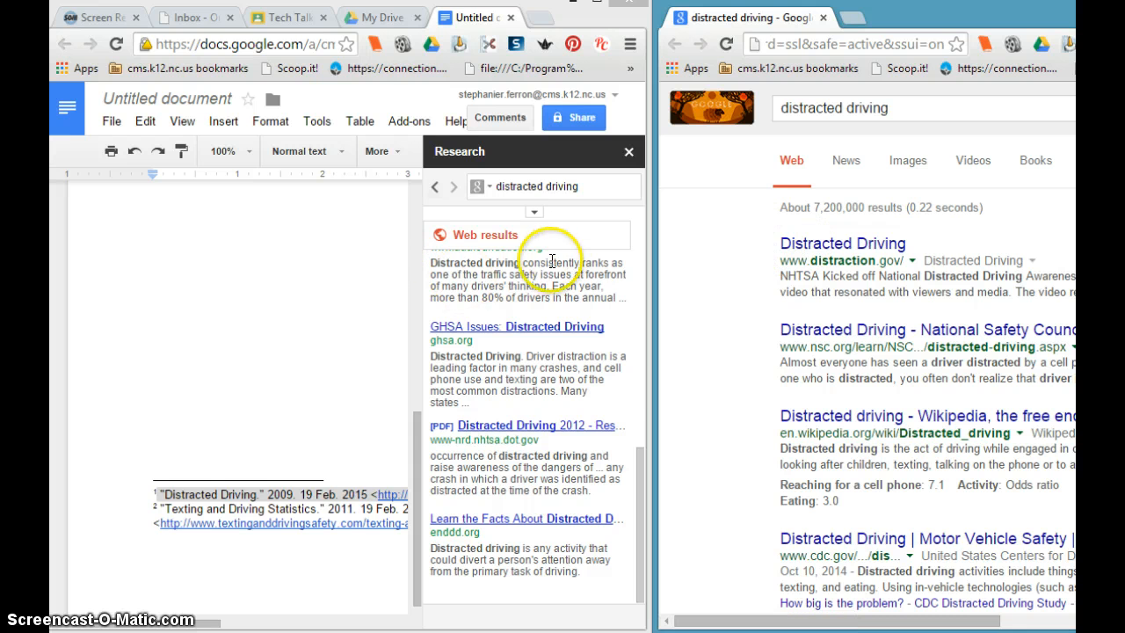
{"action": "mouse_move", "coordinate": [528, 273]}
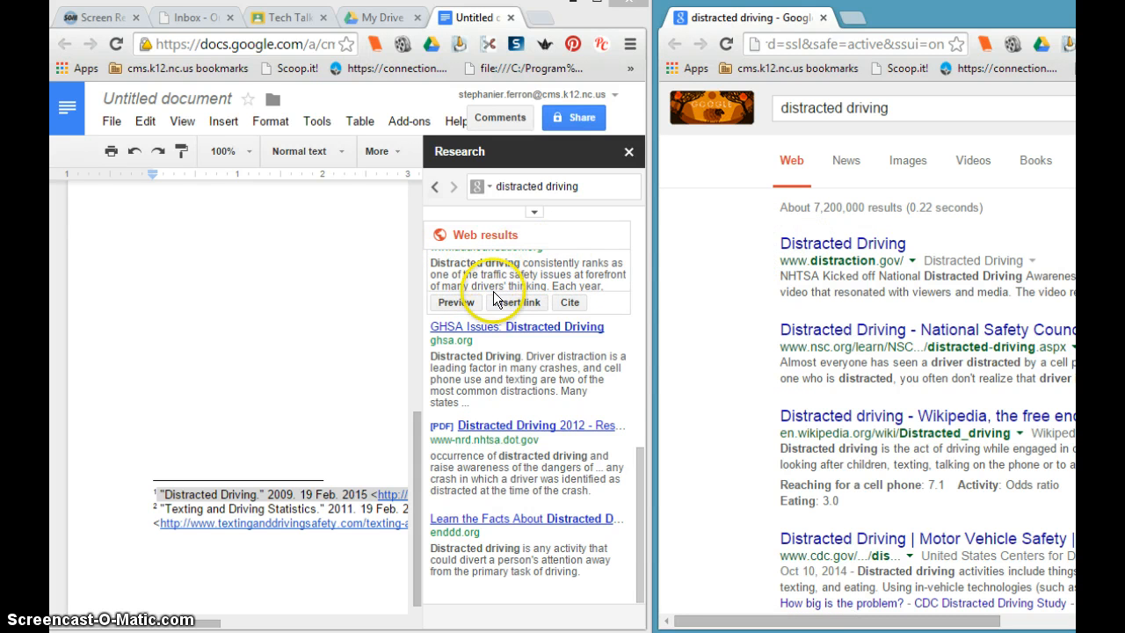
Link footnote 1 to its web source via the Research result's Insert link
{"action": "left_click", "coordinate": [510, 303]}
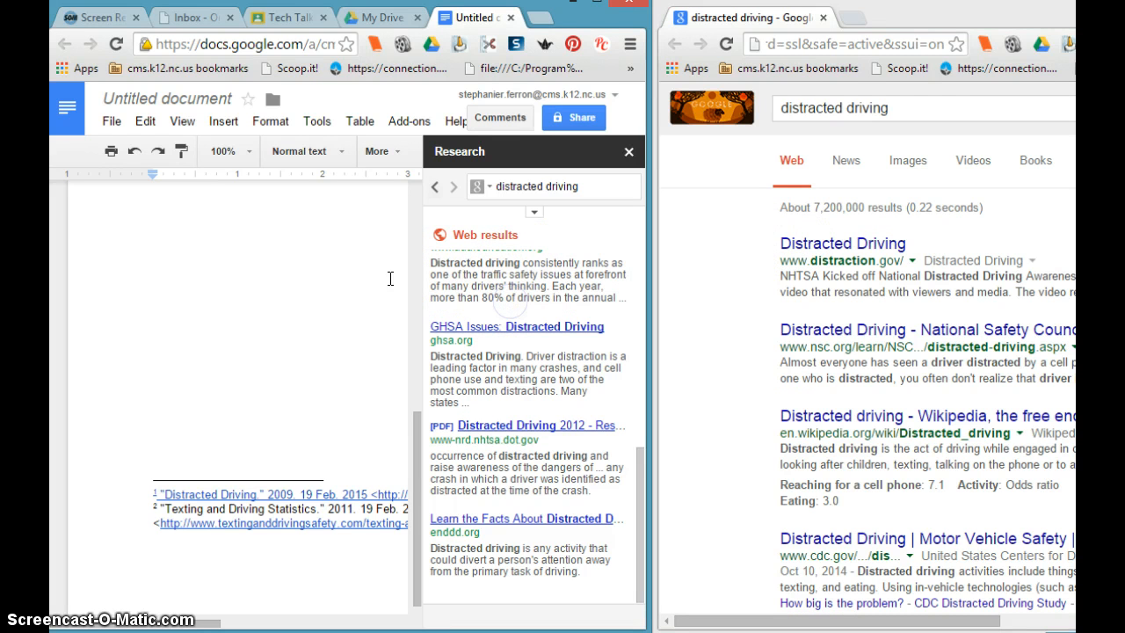
{"action": "left_click_drag", "start_coordinate": [390, 262], "coordinate": [415, 263]}
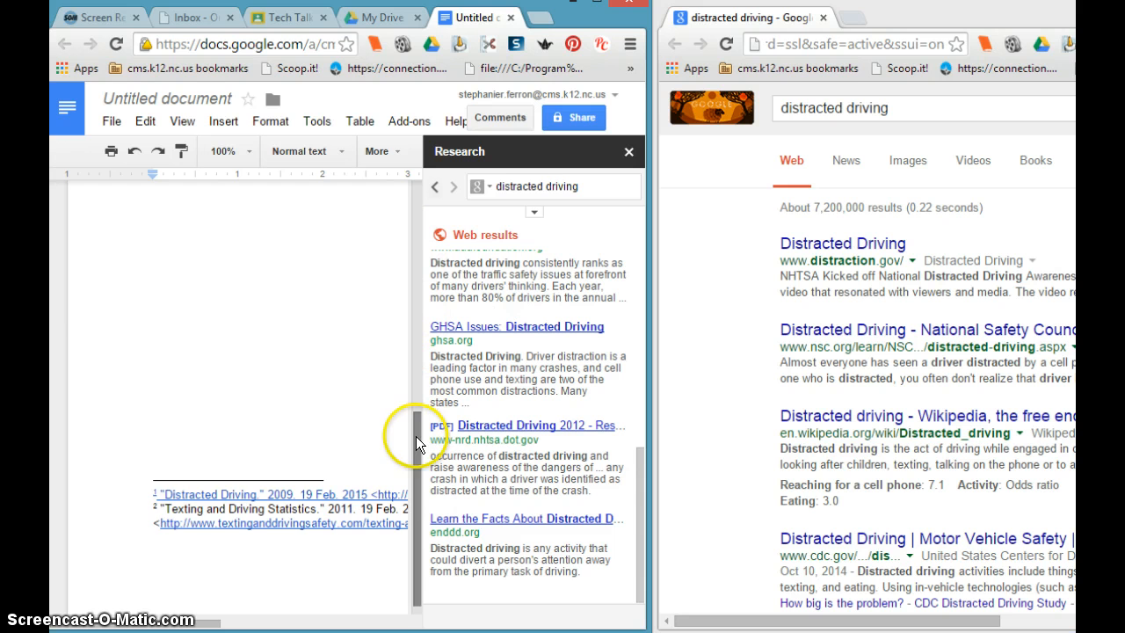
{"action": "left_click_drag", "start_coordinate": [416, 437], "coordinate": [465, 197]}
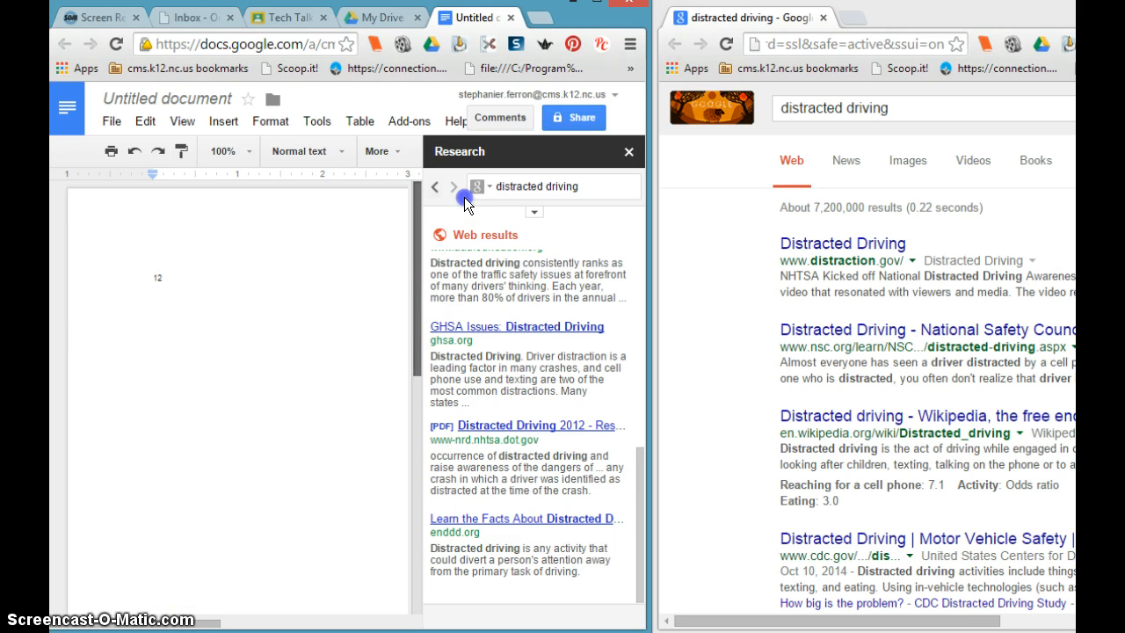